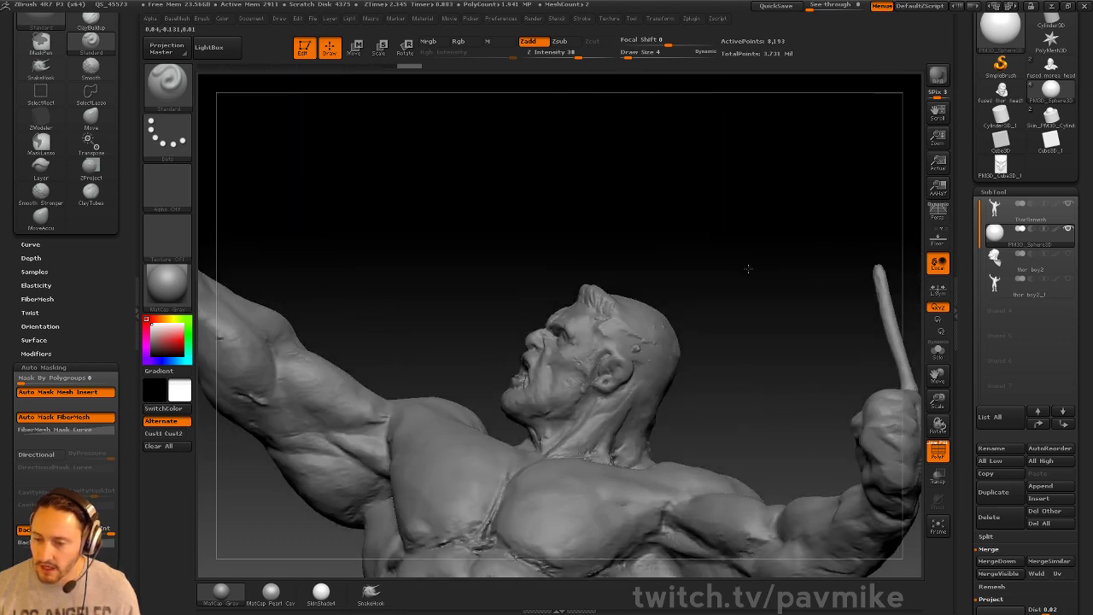
key(b)
key(i)
click(749, 399)
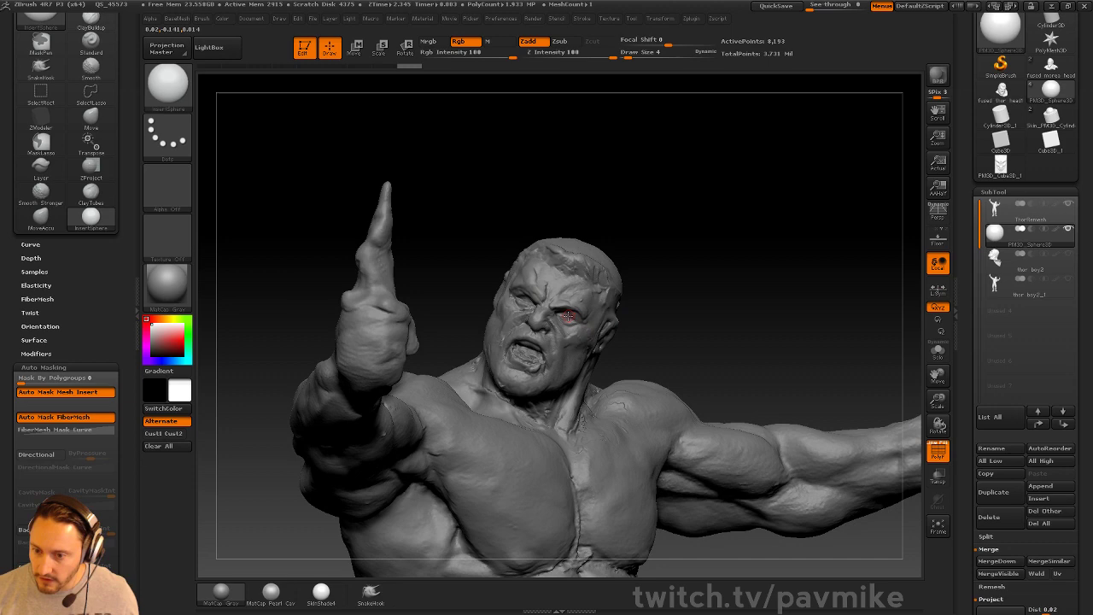
key(ctrl+z)
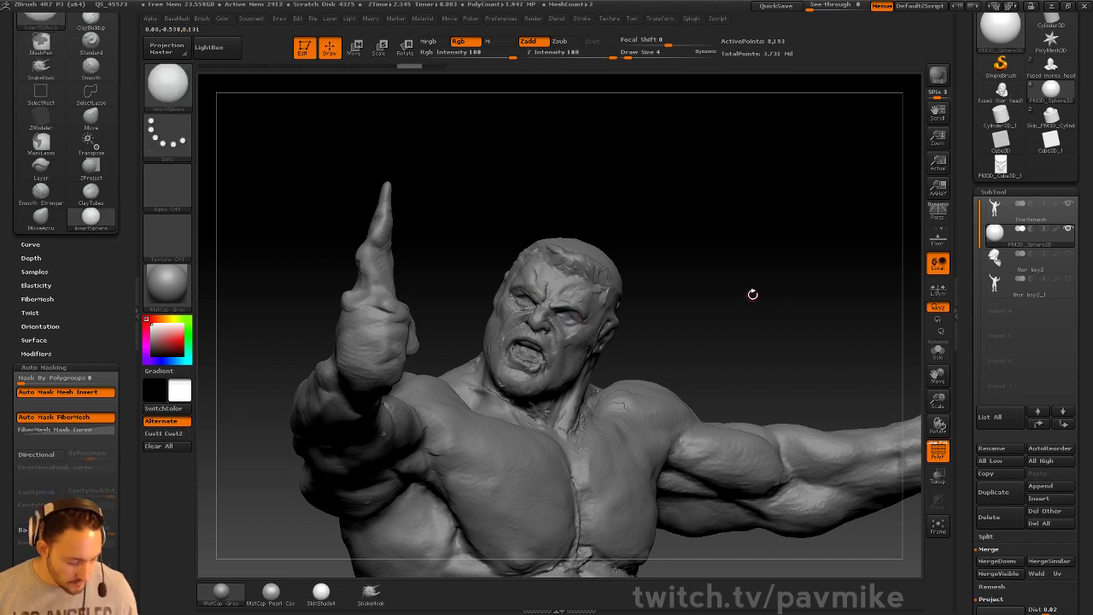
Insert a Sphere12 primitive from the multi-mesh insert set as an eyeball over the character's left eye
key(m)
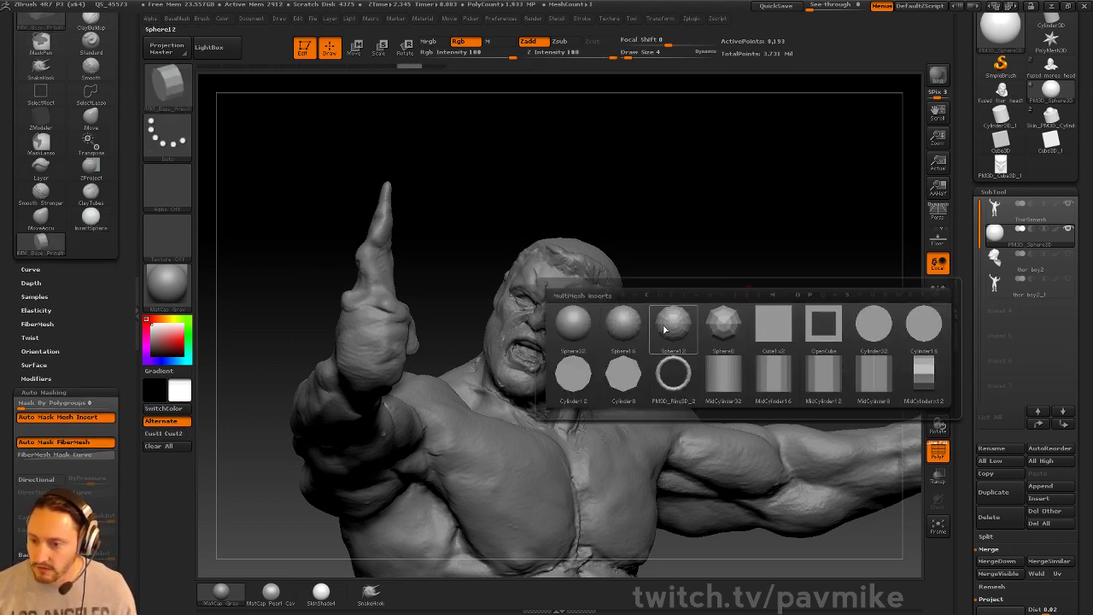
click(663, 328)
alt+drag(723, 237, 773, 280)
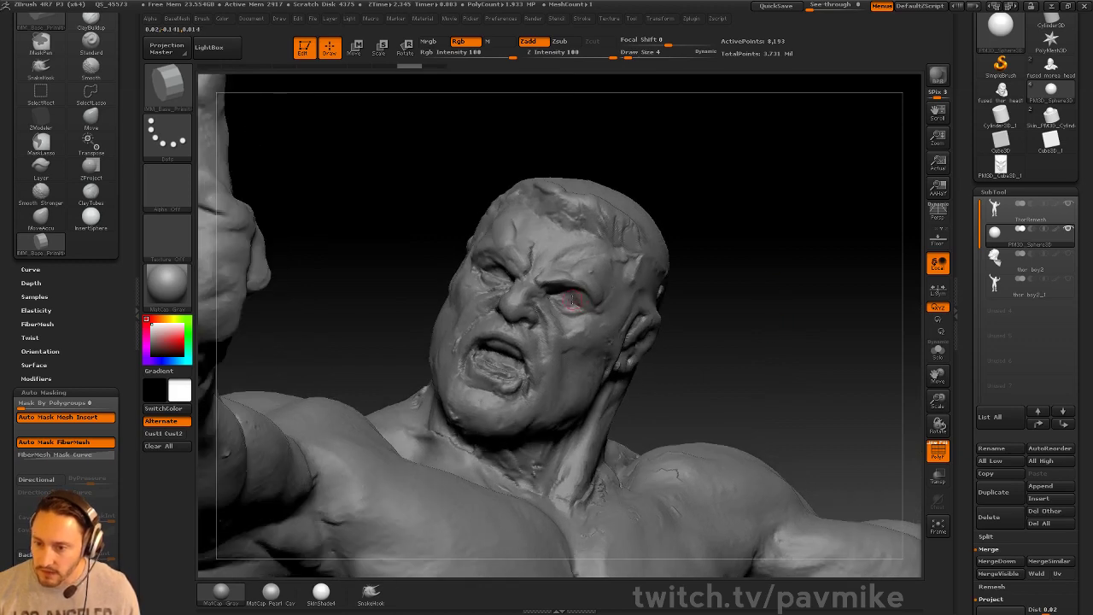
drag(578, 301, 584, 306)
drag(756, 256, 703, 253)
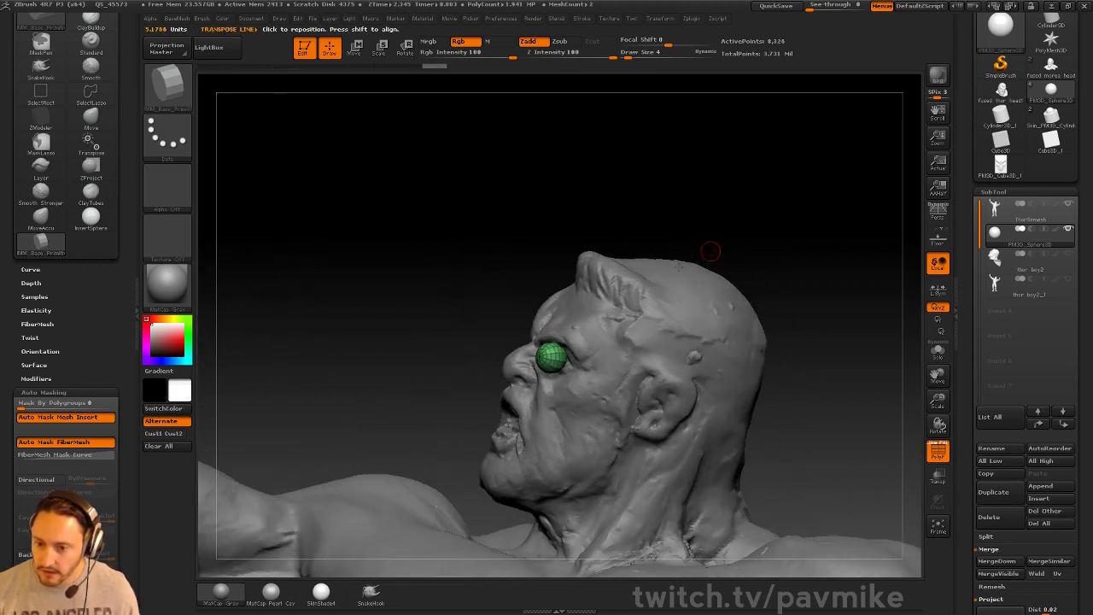
Move the inserted sphere back into the left eye socket, positioning it from the side, below and front
key(w)
drag(377, 340, 395, 342)
mouse_move(485, 219)
mouse_down()
mouse_move(662, 341)
mouse_move(616, 391)
mouse_move(589, 381)
mouse_up()
drag(527, 368, 639, 430)
drag(584, 398, 574, 397)
drag(693, 367, 612, 295)
drag(567, 382, 571, 391)
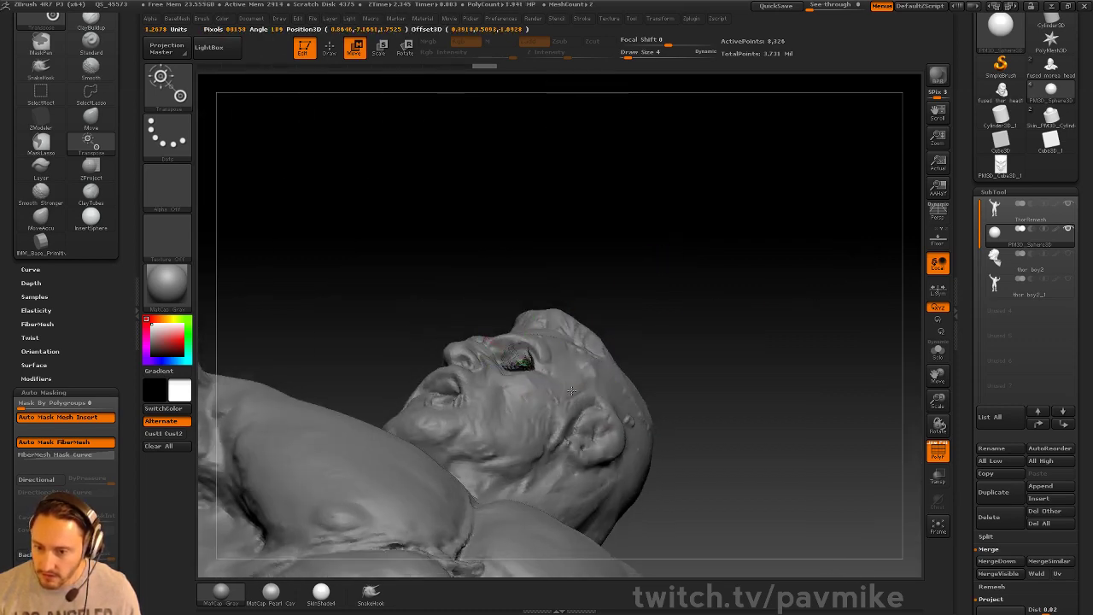
drag(607, 286, 725, 298)
drag(683, 407, 611, 361)
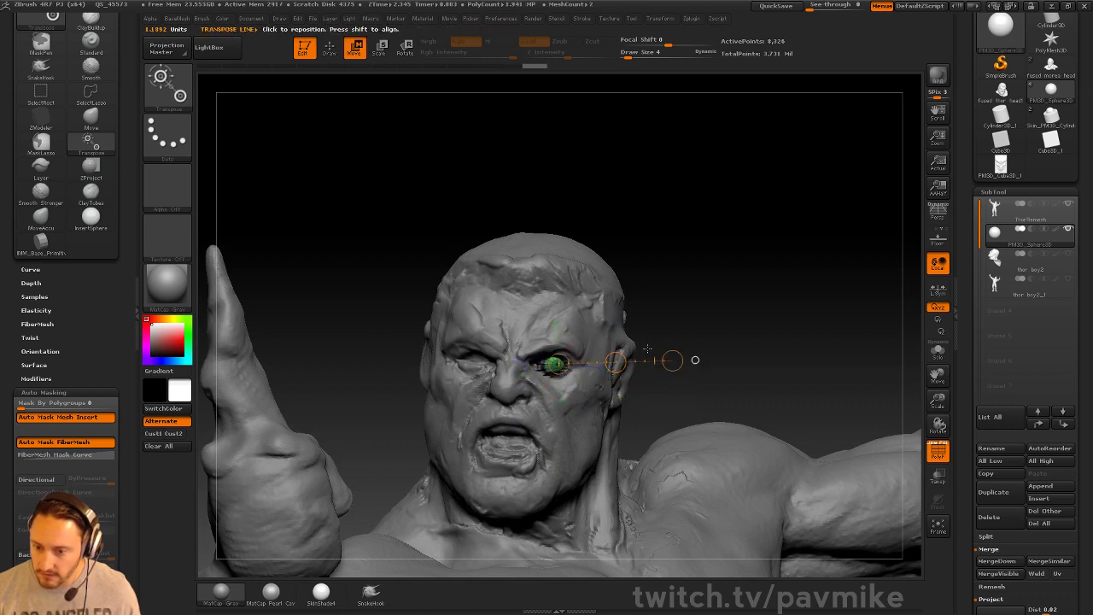
Rotate the left eyeball slightly and nudge it into its final place in the socket
key(r)
drag(563, 460, 576, 518)
drag(556, 360, 561, 140)
drag(559, 250, 559, 265)
drag(549, 315, 551, 311)
key(w)
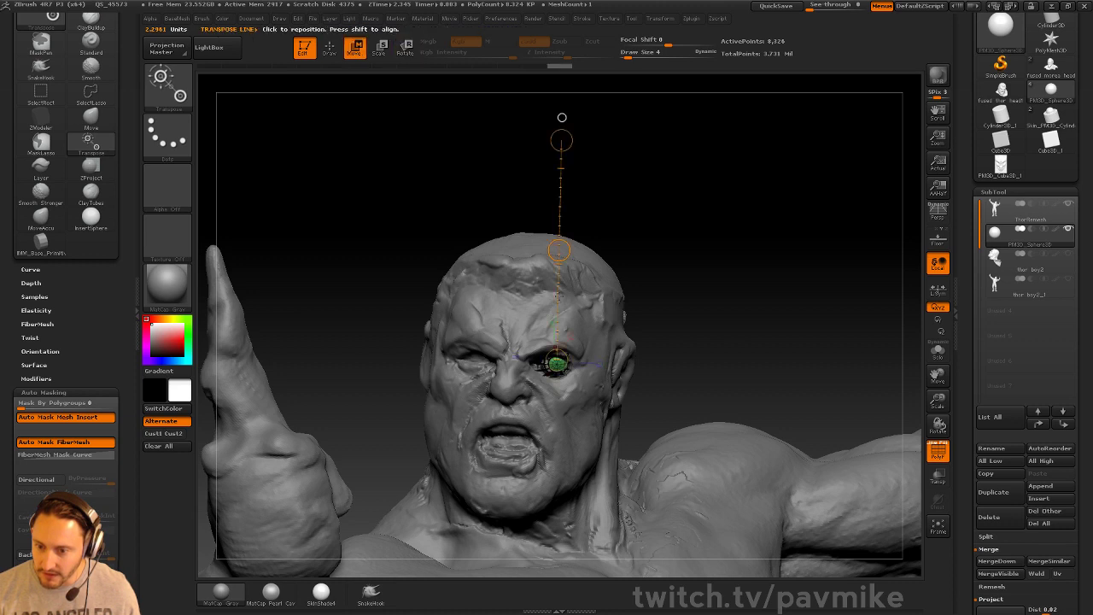
drag(559, 250, 554, 250)
key(q)
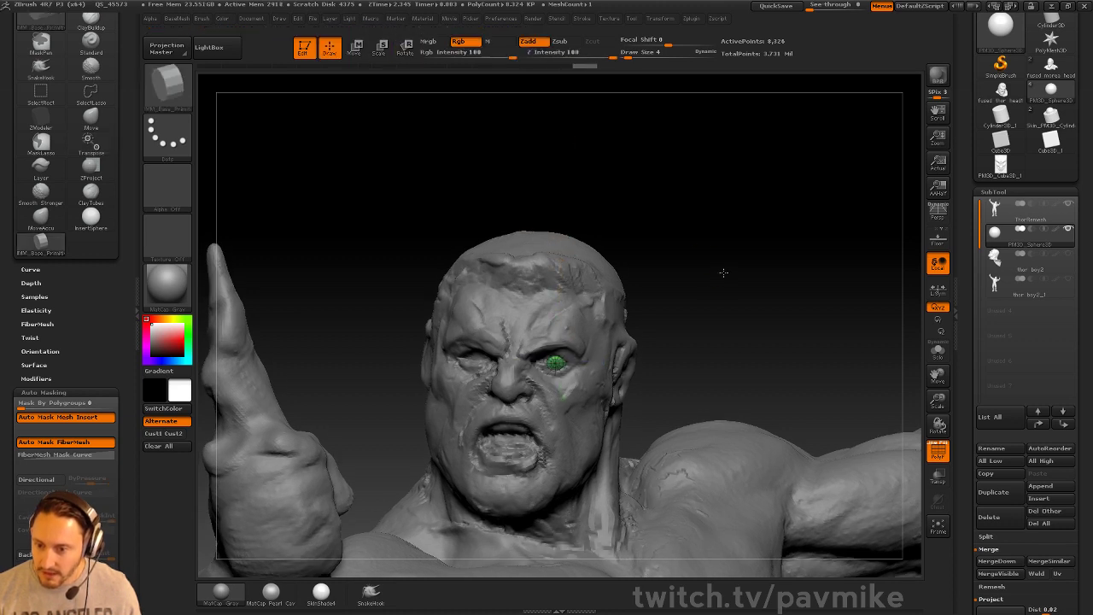
Duplicate the left eyeball across the face and position the copy in the right eye socket
alt+drag(722, 274, 729, 267)
key(w)
drag(595, 335, 751, 344)
ctrl+drag(672, 339, 598, 335)
drag(676, 265, 740, 218)
drag(567, 321, 708, 321)
key(w)
drag(632, 321, 623, 324)
Rotate the right eyeball within its socket to align it with the face
key(r)
drag(702, 266, 633, 221)
drag(615, 287, 609, 146)
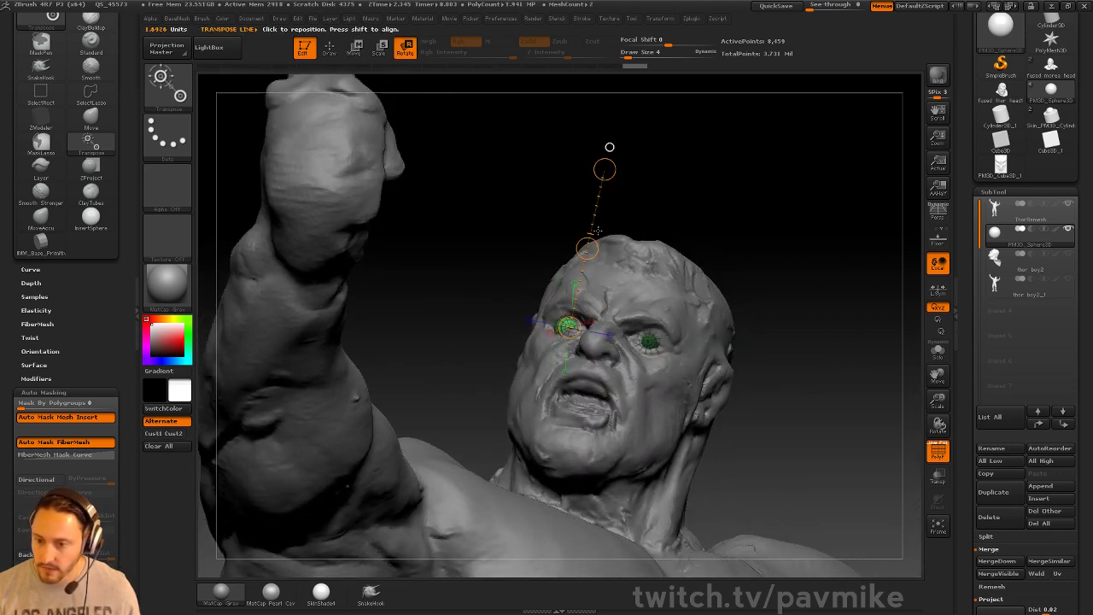
drag(587, 249, 566, 320)
drag(676, 207, 626, 214)
drag(583, 179, 627, 180)
mouse_move(705, 163)
mouse_down()
mouse_move(748, 153)
mouse_move(683, 217)
mouse_move(729, 257)
mouse_move(790, 224)
mouse_up()
key(q)
Fine-tune the eyeball's position in the socket with small moves, judging it from several angles
key(w)
drag(635, 277, 637, 280)
drag(768, 316, 682, 192)
mouse_move(565, 263)
mouse_down()
mouse_move(581, 257)
mouse_move(564, 260)
mouse_up()
drag(647, 164, 790, 183)
drag(615, 281, 612, 275)
mouse_move(710, 178)
mouse_down()
mouse_move(808, 200)
mouse_move(749, 180)
mouse_move(740, 197)
mouse_up()
key(q)
Leave edit mode, clear the canvas and switch to the SimpleBrush tool
click(305, 53)
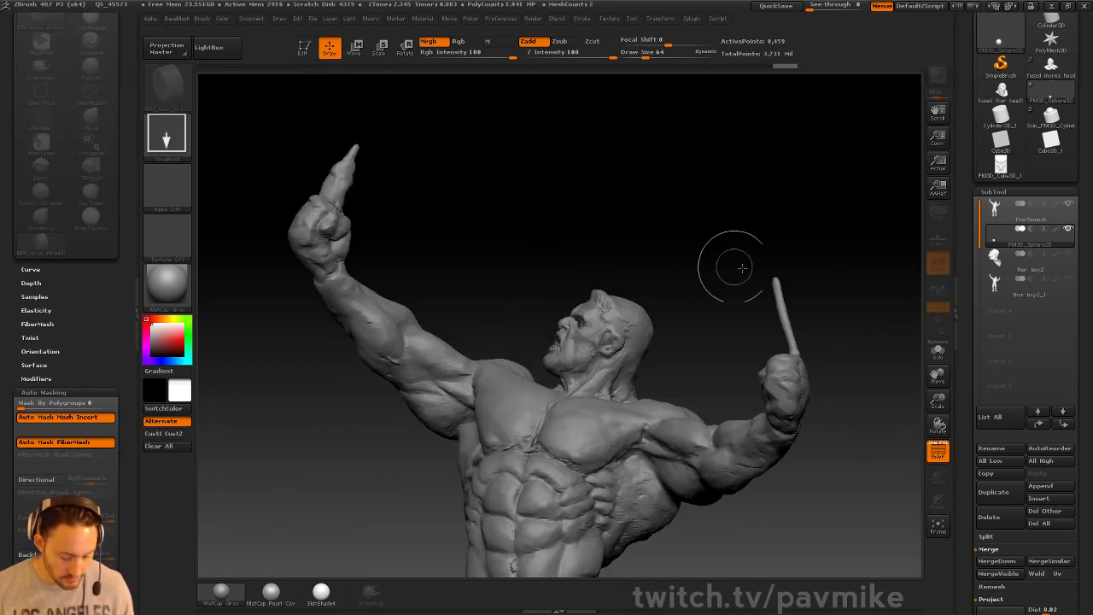
key(ctrl+n)
drag(978, 176, 978, 289)
click(1001, 179)
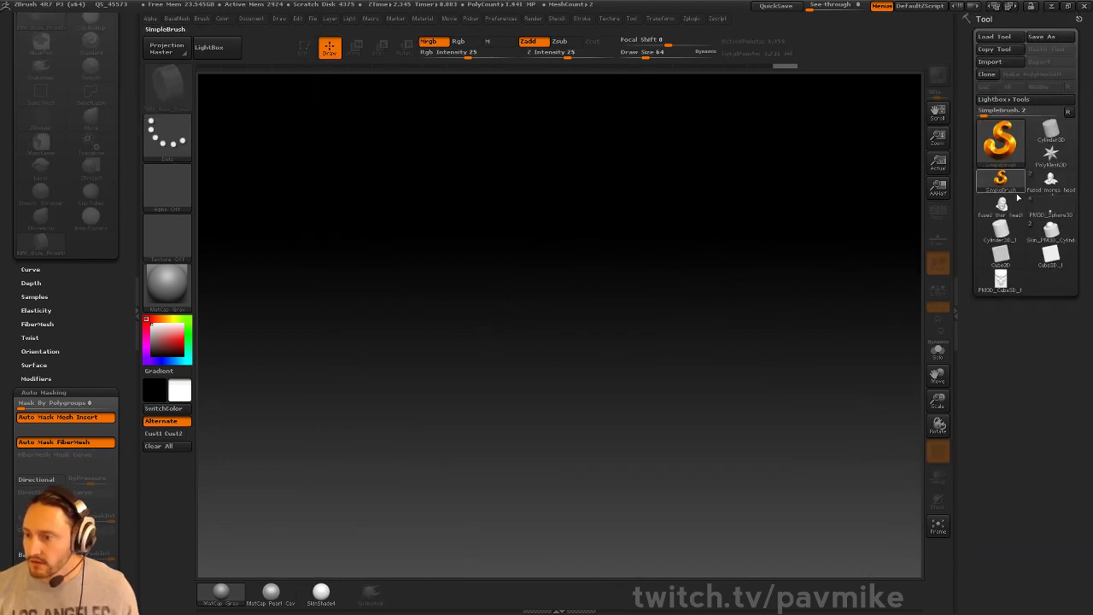
Load the Ryan_Kingslien_Anatomy_Model.ZTL tool from the library and hide the library browser
key(comma)
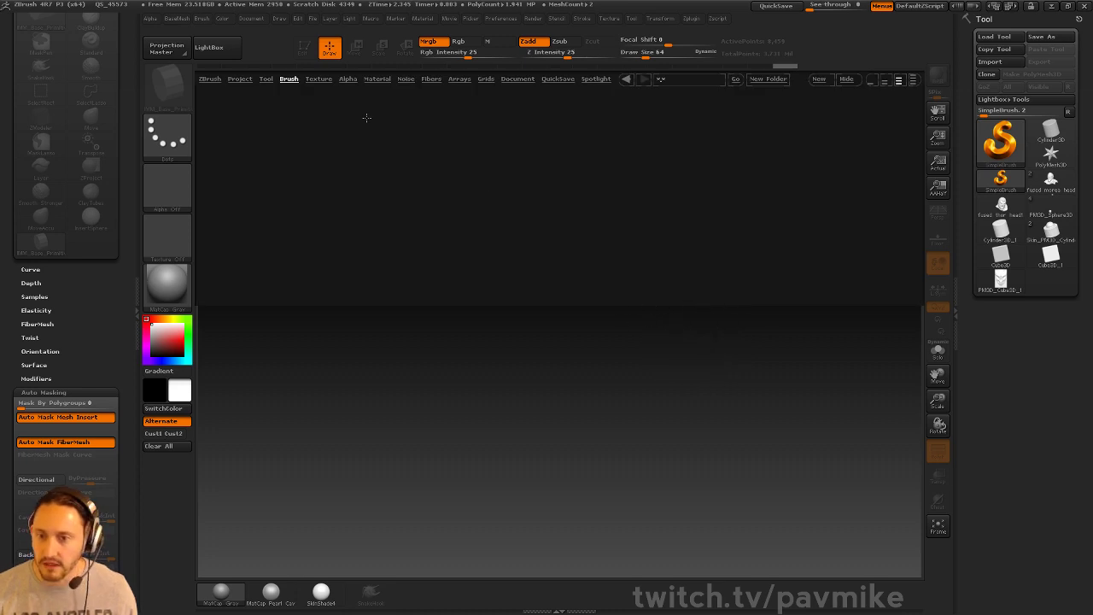
click(265, 78)
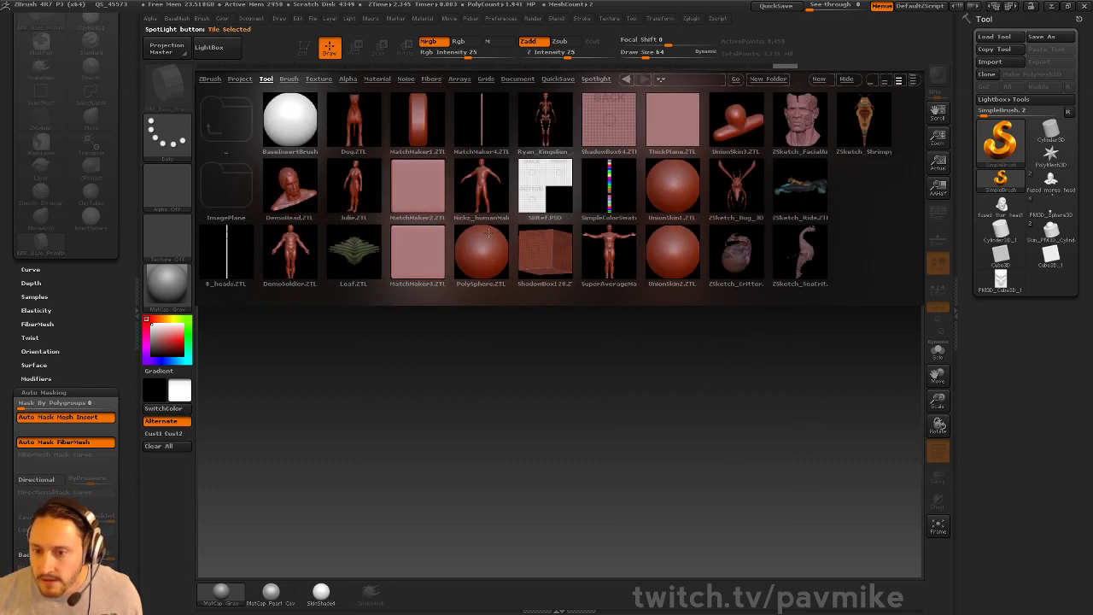
double_click(531, 143)
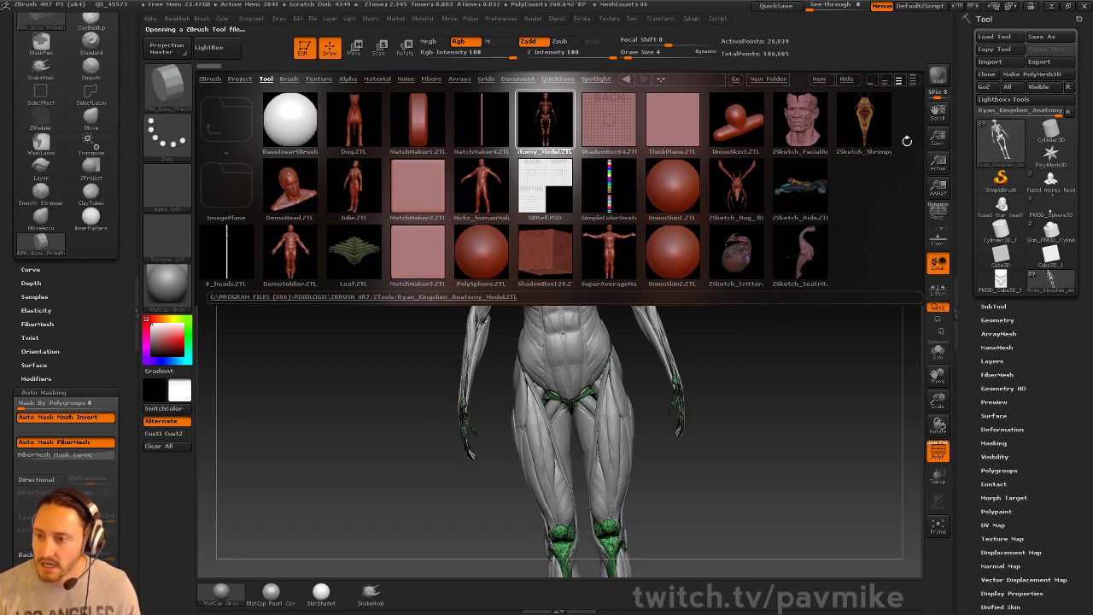
click(846, 82)
Solo the skeleton subtool and frame its skull from the side
shift+drag(831, 183, 845, 360)
click(936, 350)
alt+drag(812, 270, 774, 361)
drag(815, 296, 736, 302)
mouse_move(752, 177)
alt+mouse_down()
mouse_move(797, 337)
mouse_move(822, 337)
alt+mouse_up()
alt+drag(800, 259, 800, 451)
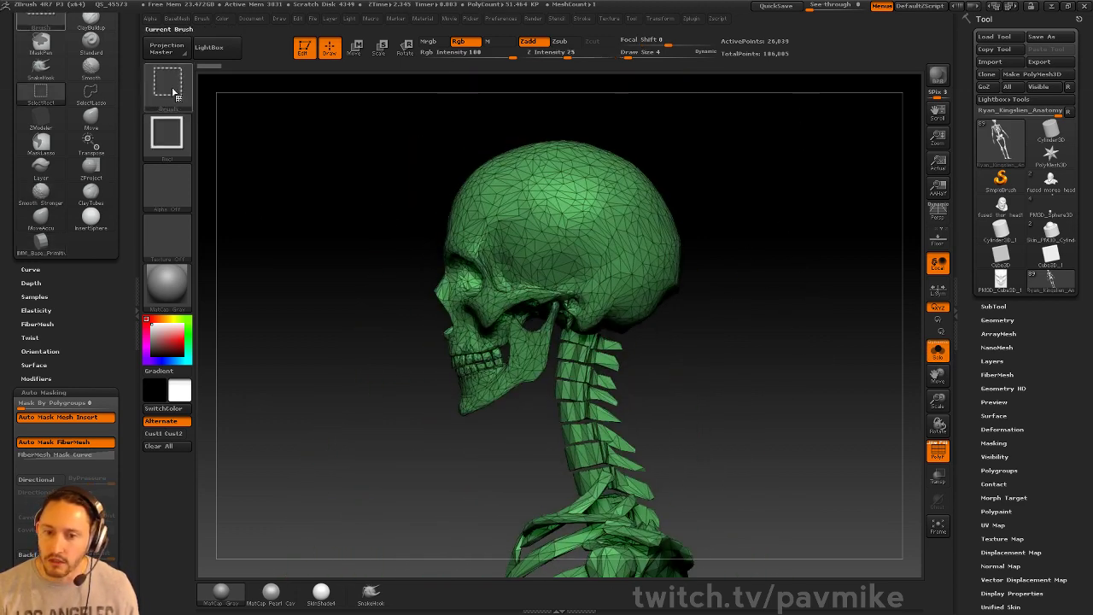
Isolate the skull with a rectangular selection and delete the rest of the skeleton mesh
click(175, 90)
mouse_move(381, 280)
ctrl+shift+mouse_down()
mouse_move(396, 313)
mouse_move(525, 422)
ctrl+shift+mouse_up()
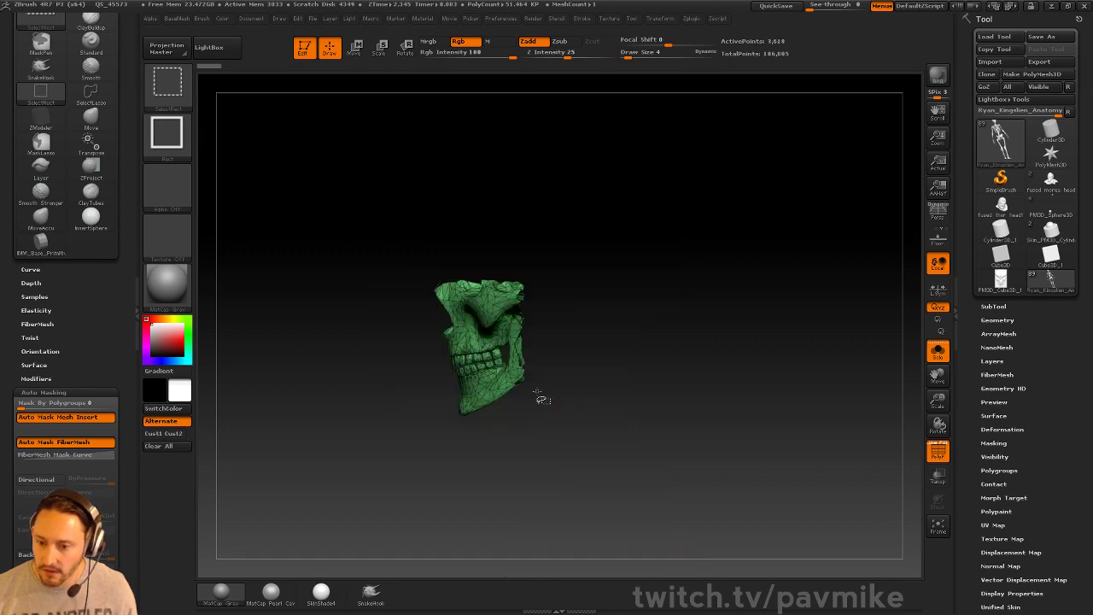
ctrl+shift+click(779, 274)
key(1)
click(761, 260)
drag(735, 343, 772, 332)
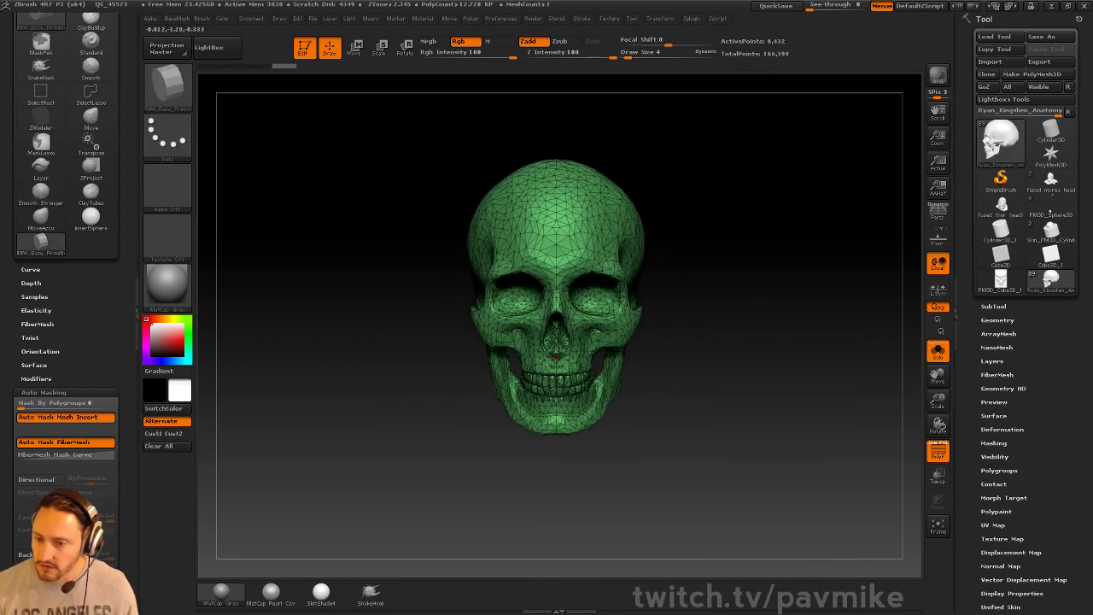
Create a new InsertMesh brush from the front-facing skull
alt+drag(698, 365, 665, 337)
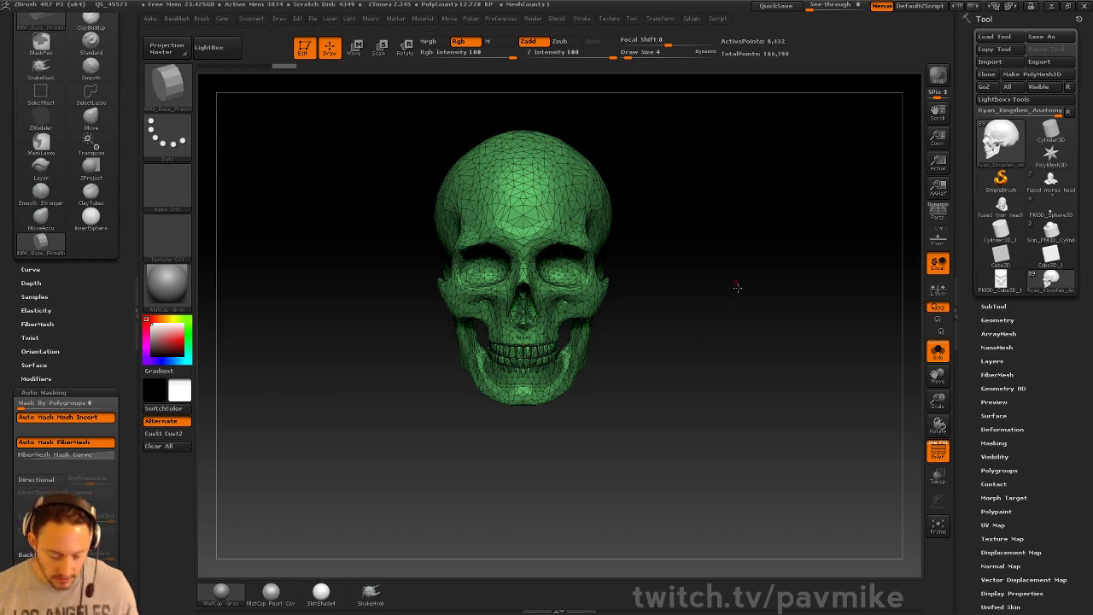
key(b)
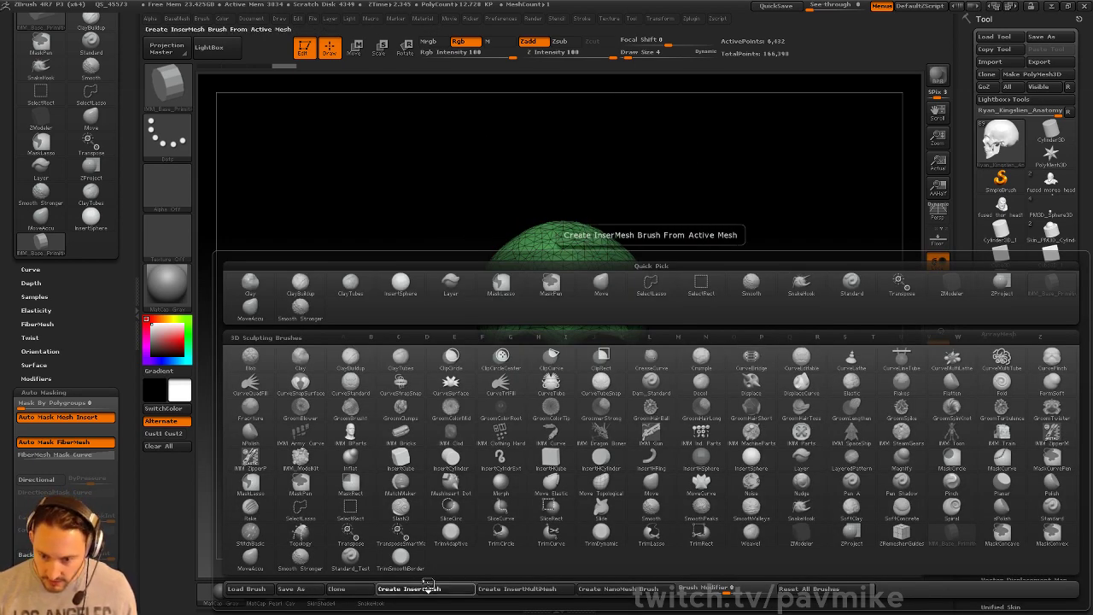
click(409, 588)
click(480, 202)
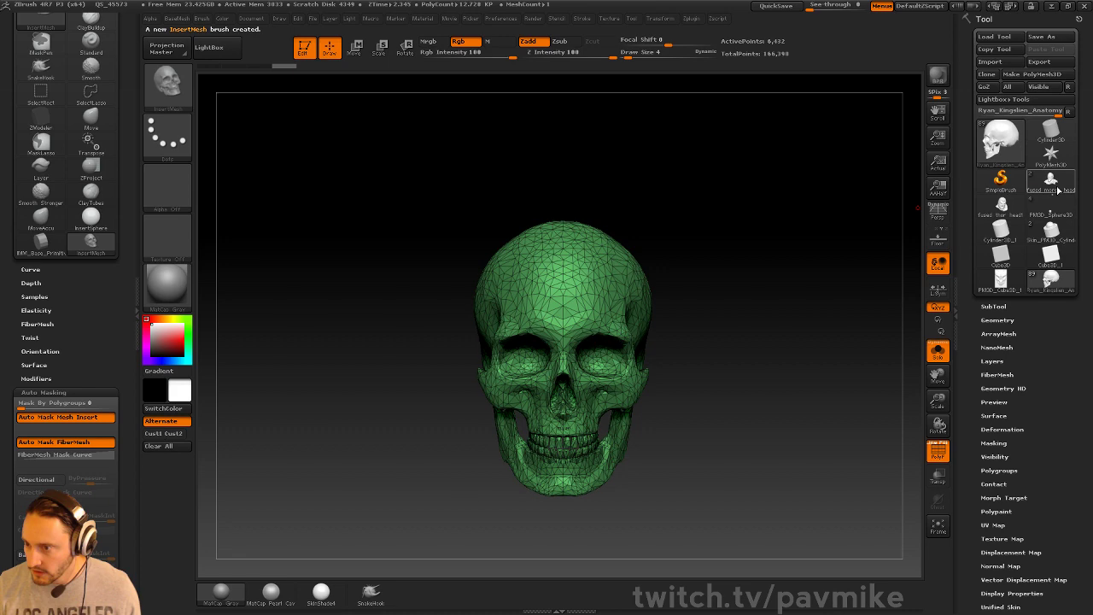
Switch back to the PM3D_Sphere3D tool holding the character and frame the head
click(1057, 188)
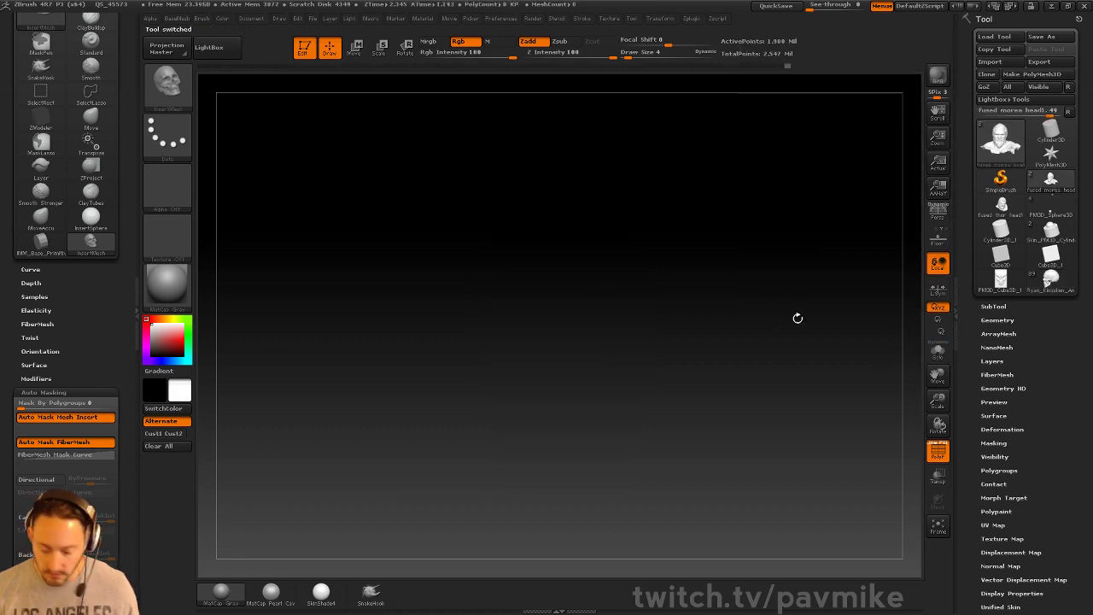
click(1058, 215)
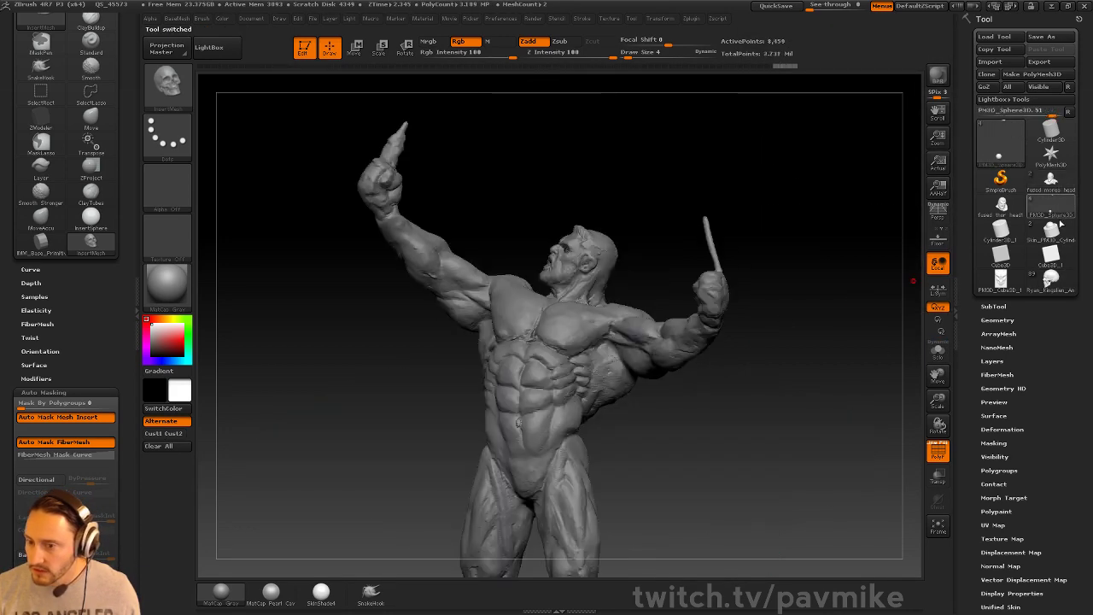
mouse_move(841, 273)
alt+mouse_down()
mouse_move(836, 316)
mouse_move(851, 332)
mouse_move(761, 330)
mouse_move(767, 223)
mouse_move(805, 251)
mouse_move(839, 333)
mouse_move(833, 288)
alt+mouse_up()
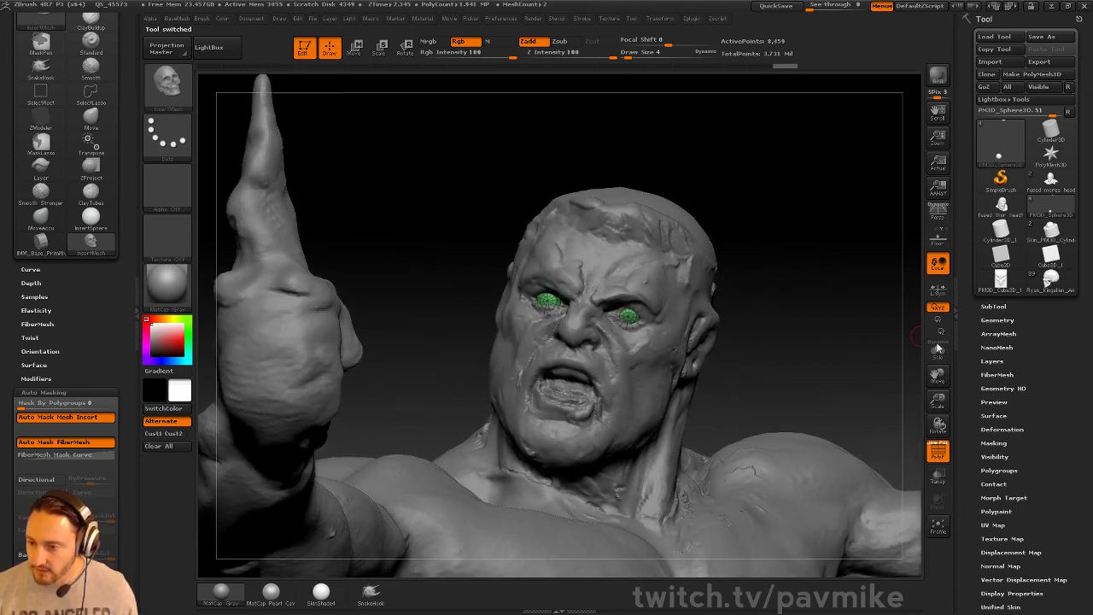
Solo the spheres, isolate the two eyeballs and split them from the large sphere into their own subtool
click(937, 351)
alt+drag(816, 342, 733, 306)
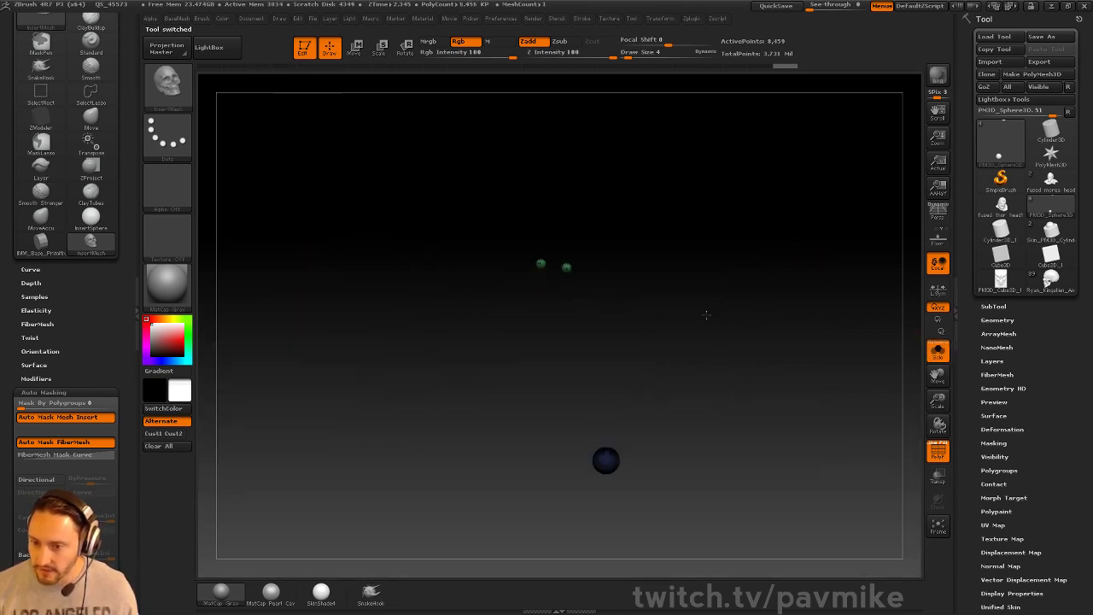
alt+drag(801, 393, 776, 286)
key(b)
click(802, 332)
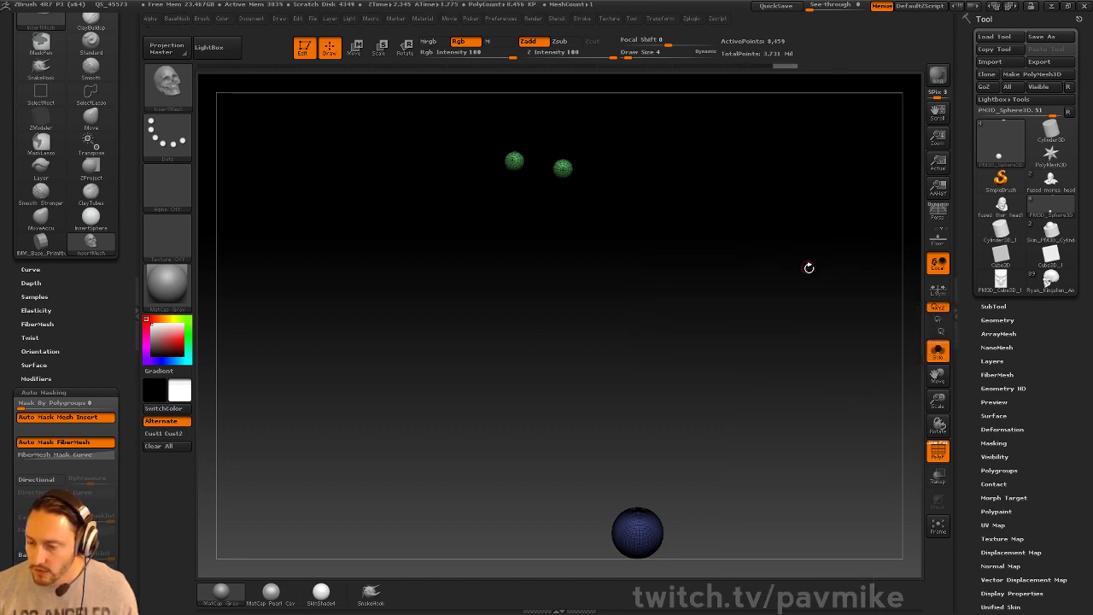
key(b)
ctrl+shift+drag(366, 102, 681, 276)
key(b)
click(834, 316)
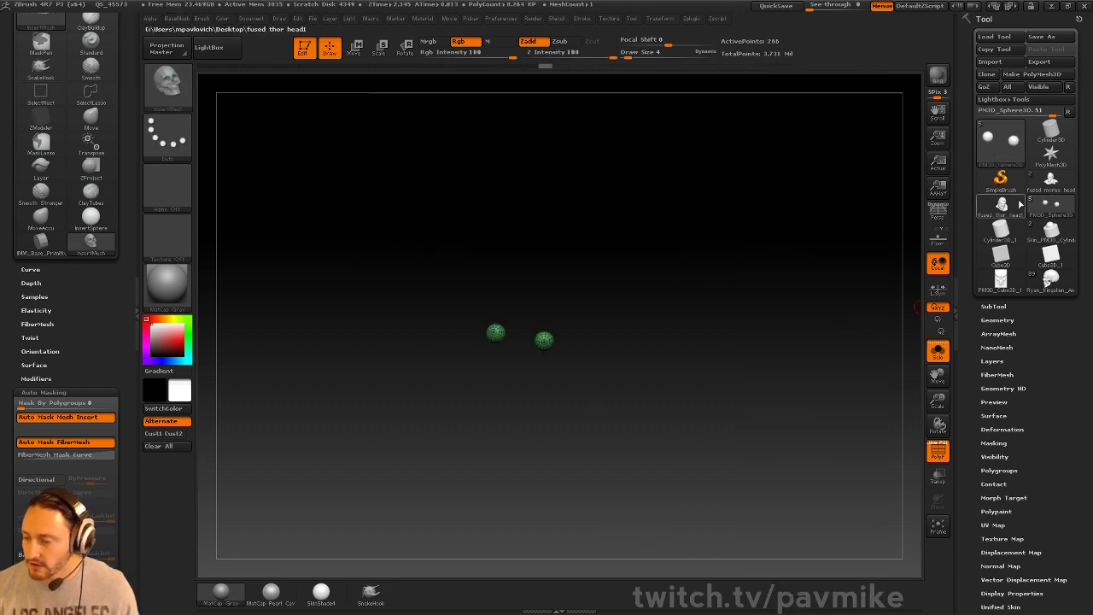
click(938, 351)
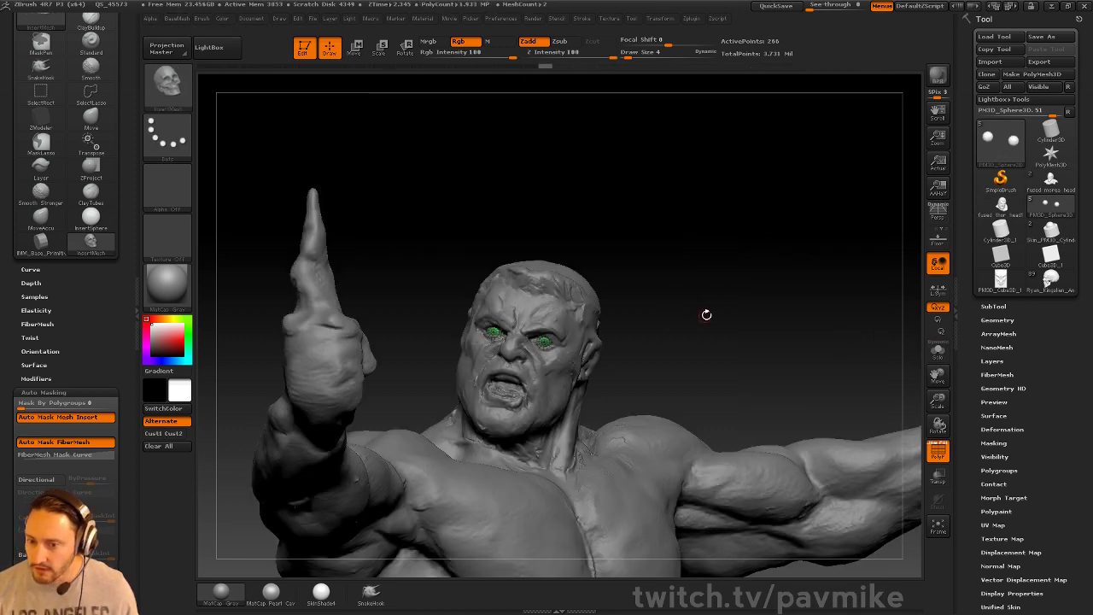
Select the large sphere's subtool and rename it NULL
click(993, 307)
click(1029, 161)
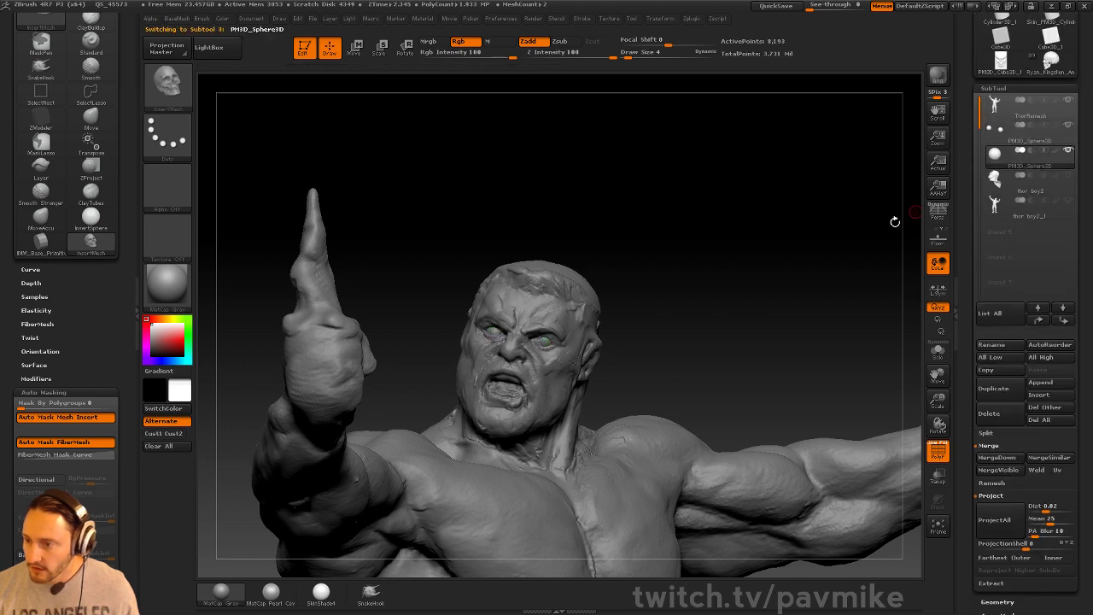
click(1005, 345)
text(NULL)
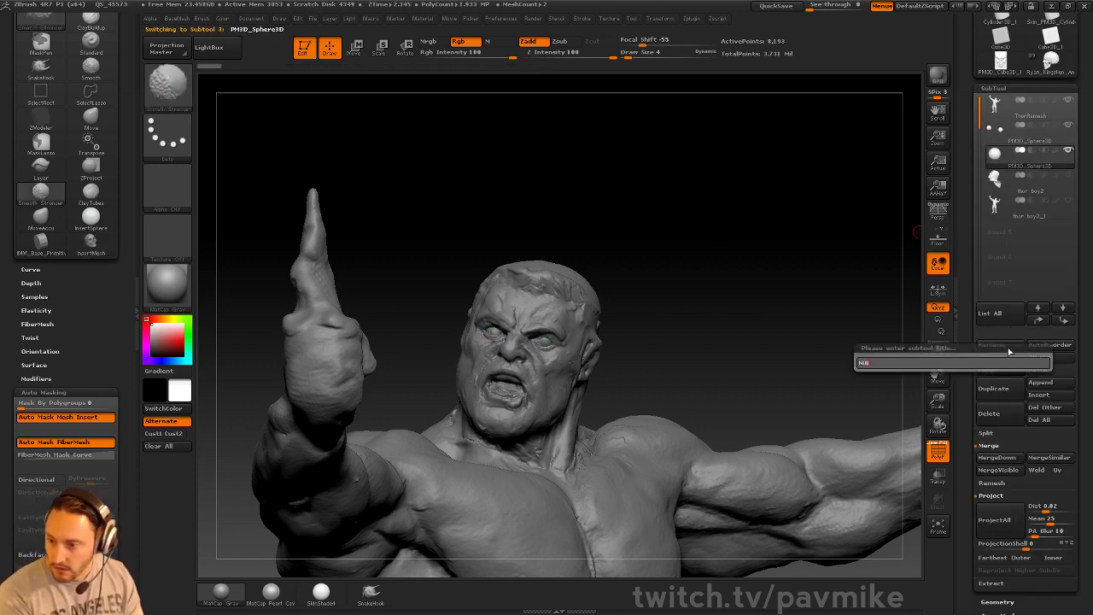
key(Return)
Insert the skull mesh over the character's face at roughly head size
mouse_move(752, 197)
mouse_down()
mouse_move(743, 236)
mouse_move(768, 243)
mouse_move(773, 228)
mouse_move(744, 233)
mouse_up()
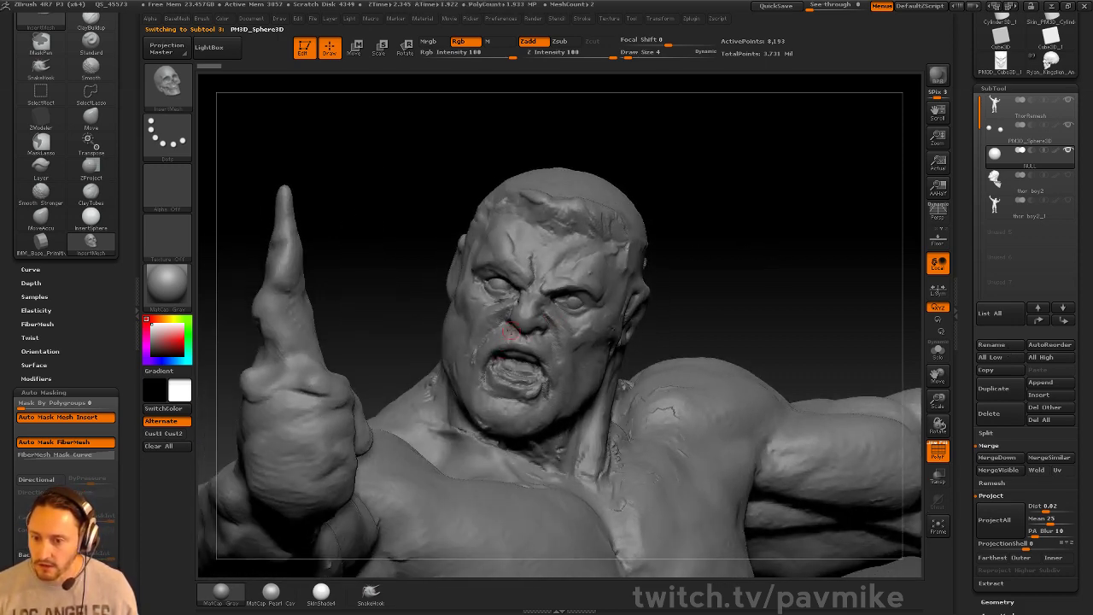
drag(525, 313, 540, 178)
drag(781, 244, 657, 259)
Move the skull back into the head and line its teeth and sockets up with the face
key(w)
mouse_move(492, 252)
alt+mouse_down()
mouse_move(699, 362)
mouse_move(687, 355)
alt+mouse_up()
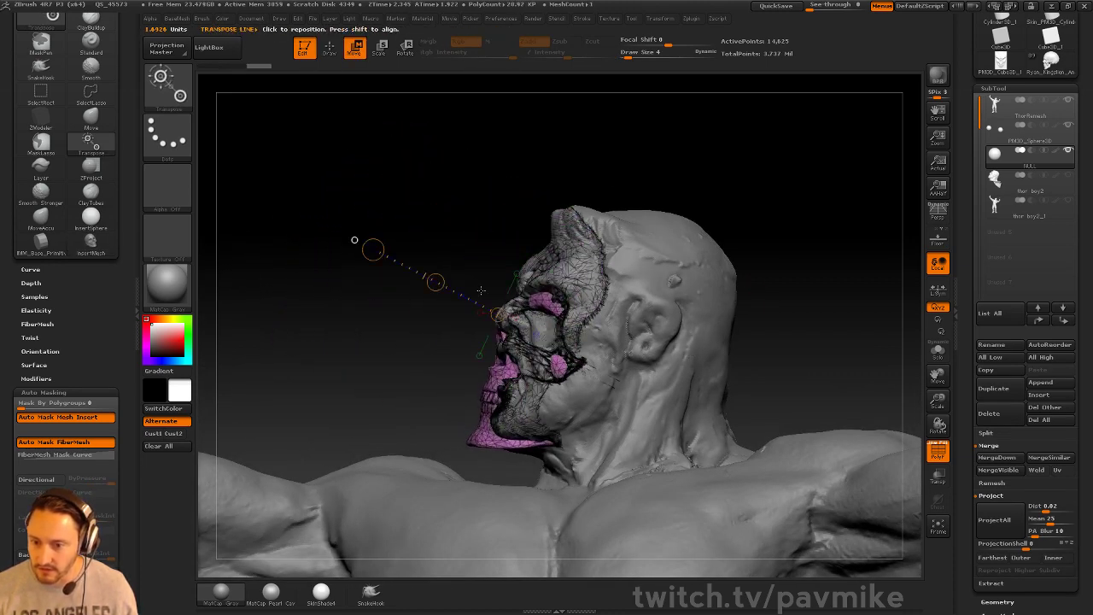
drag(436, 282, 454, 252)
drag(688, 156, 777, 160)
drag(680, 176, 715, 188)
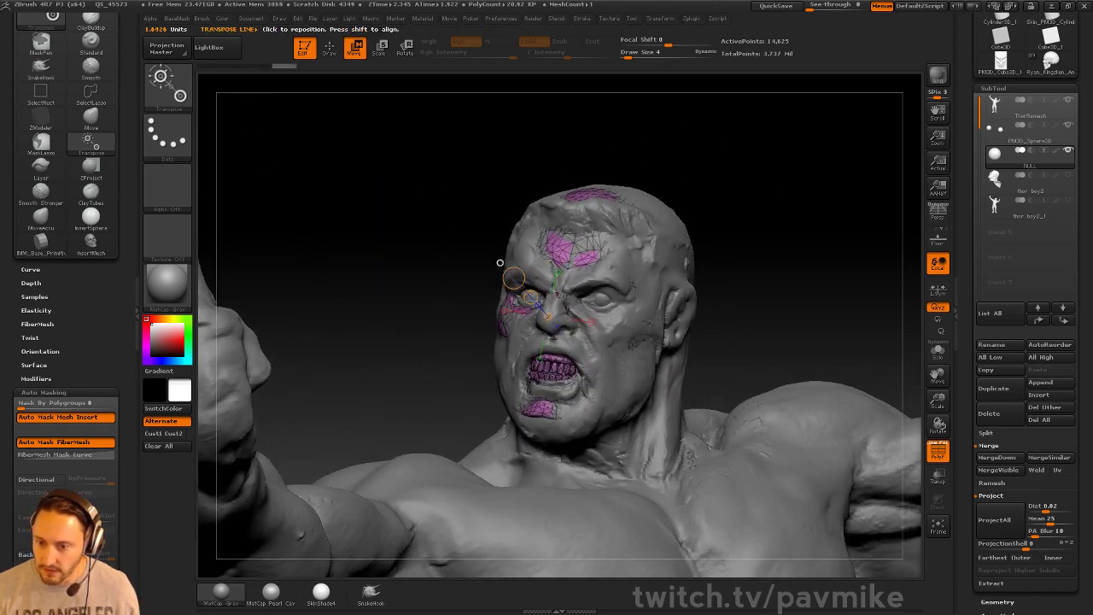
drag(530, 297, 534, 296)
drag(734, 239, 671, 234)
drag(435, 287, 433, 286)
mouse_move(690, 259)
mouse_down()
mouse_move(752, 274)
mouse_move(758, 265)
mouse_up()
key(q)
Rotate the skull to match the head's tilt and shift it slightly into alignment with the mouth
key(r)
mouse_move(572, 376)
mouse_down()
mouse_move(606, 118)
mouse_move(598, 113)
mouse_up()
key(w)
drag(591, 247, 593, 248)
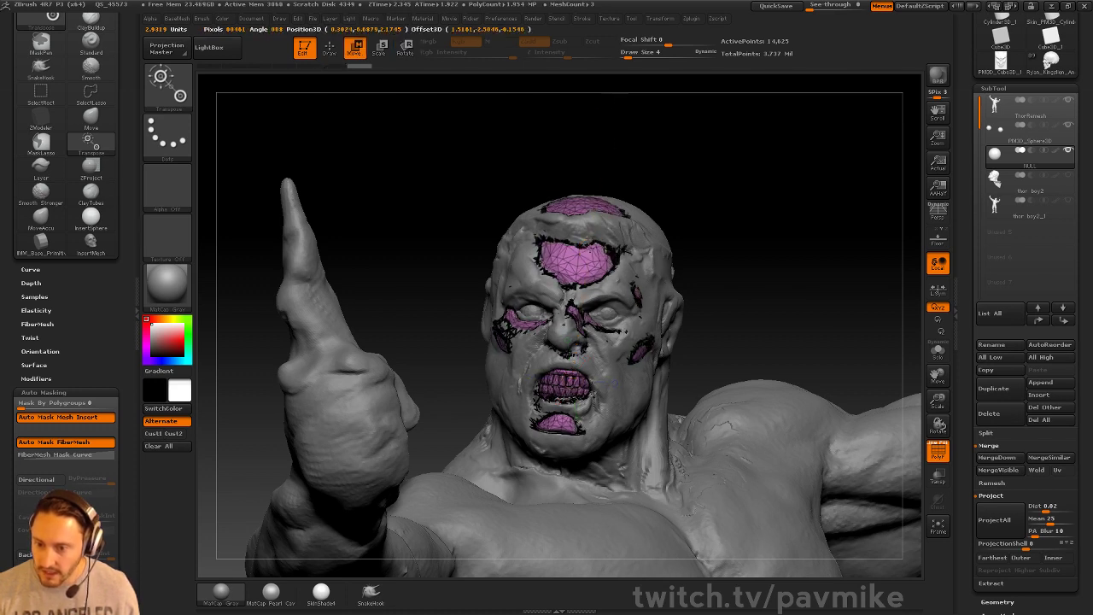
key(q)
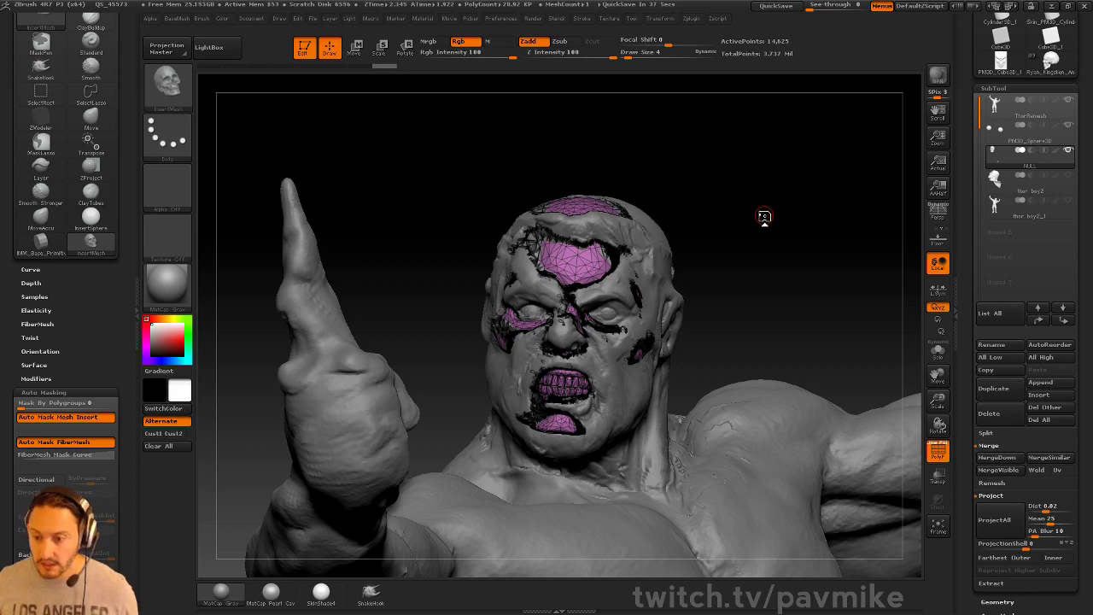
Shift the skull slightly inside the head to refine its fit and check the alignment with the head made transparent
drag(799, 223, 632, 239)
drag(811, 202, 795, 259)
drag(833, 221, 729, 200)
key(w)
drag(660, 271, 822, 134)
drag(828, 174, 853, 200)
drag(741, 202, 739, 203)
key(q)
mouse_move(829, 244)
mouse_down()
mouse_move(903, 246)
mouse_move(866, 249)
mouse_move(838, 266)
mouse_up()
click(934, 476)
mouse_move(772, 259)
mouse_down()
mouse_move(810, 291)
mouse_move(861, 262)
mouse_up()
click(938, 476)
Isolate the skull subtool and hide all of its geometry except the upper and lower teeth
key(b)
key(s)
key(t)
key(s)
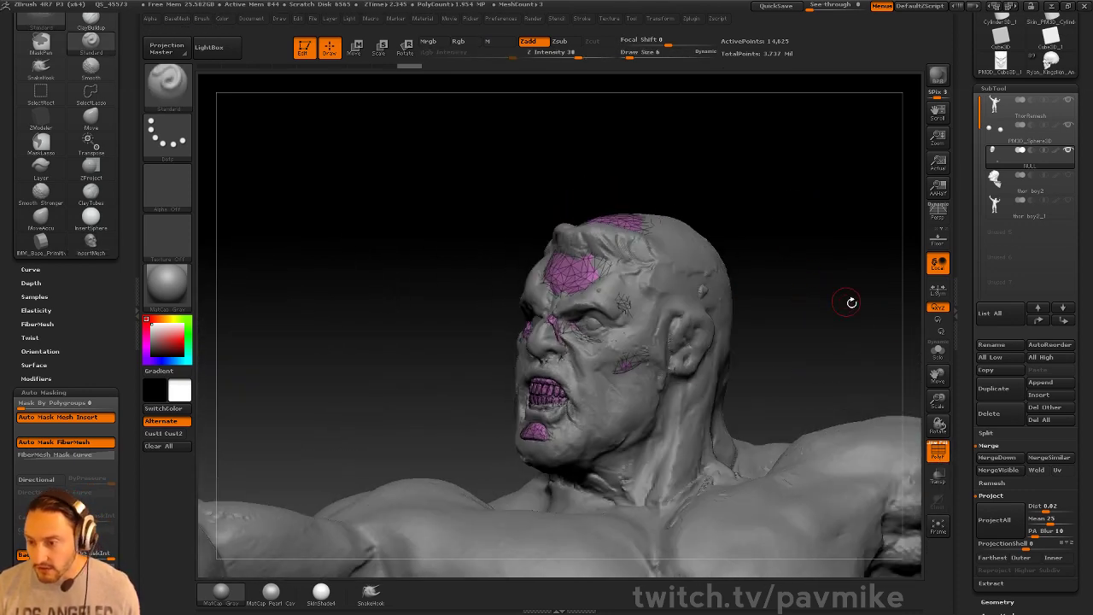
click(937, 352)
key(ctrl+shift)
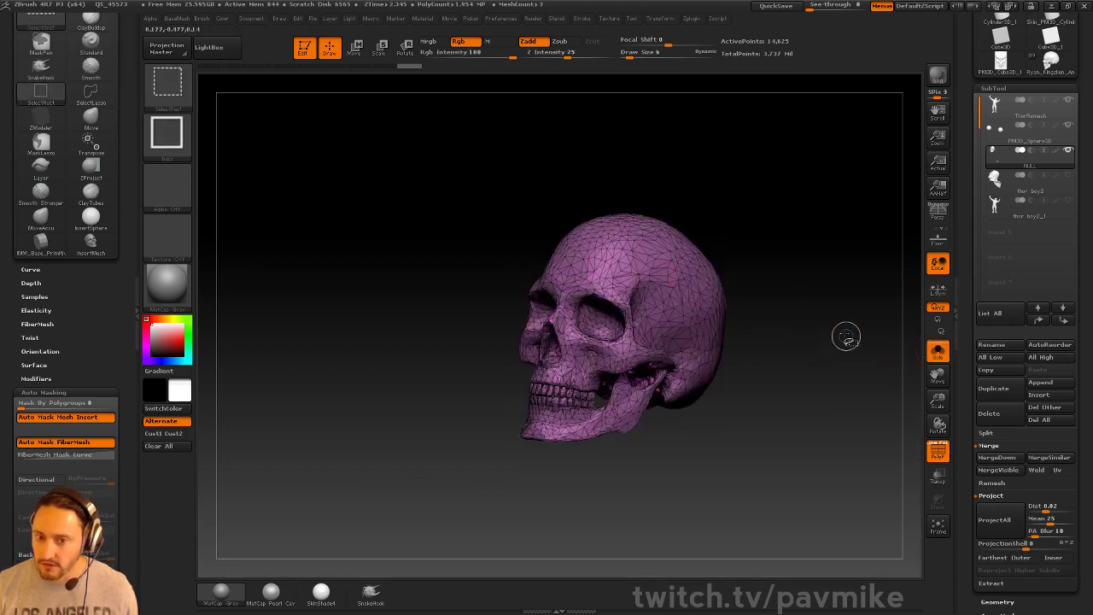
ctrl+shift+click(180, 92)
ctrl+shift+click(234, 98)
mouse_move(774, 466)
ctrl+shift+mouse_down()
mouse_move(724, 285)
mouse_move(632, 476)
ctrl+shift+mouse_up()
key(ctrl+shift+a)
ctrl+shift+drag(833, 243, 850, 278)
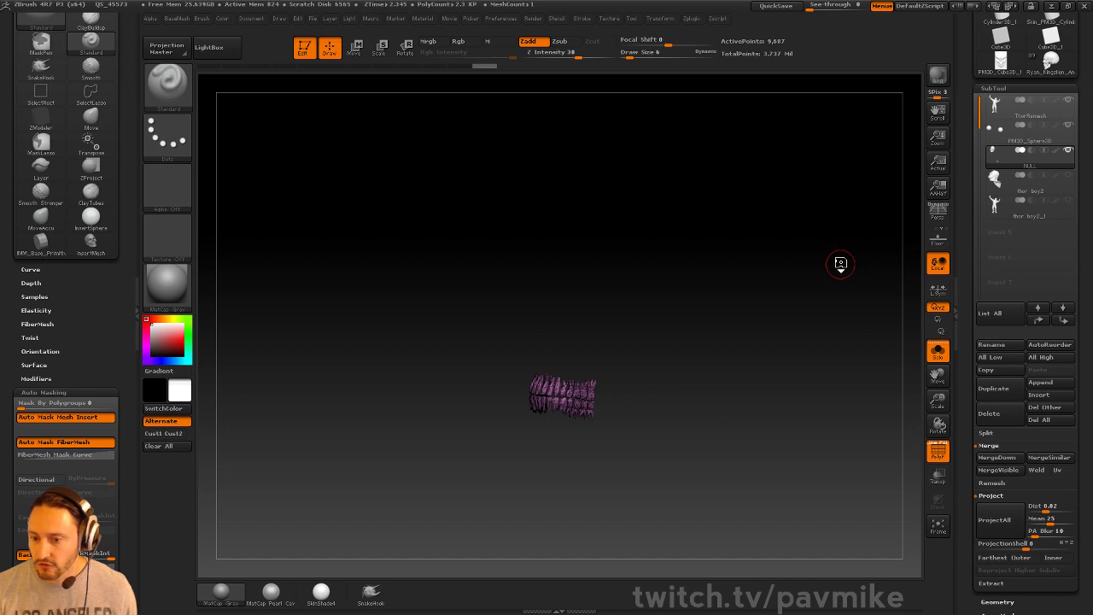
Bring the rest of the sculpt back into view around the teeth and turn to the mouth
key(2)
click(816, 257)
click(937, 355)
mouse_move(744, 205)
mouse_down()
mouse_move(796, 224)
mouse_move(678, 229)
mouse_up()
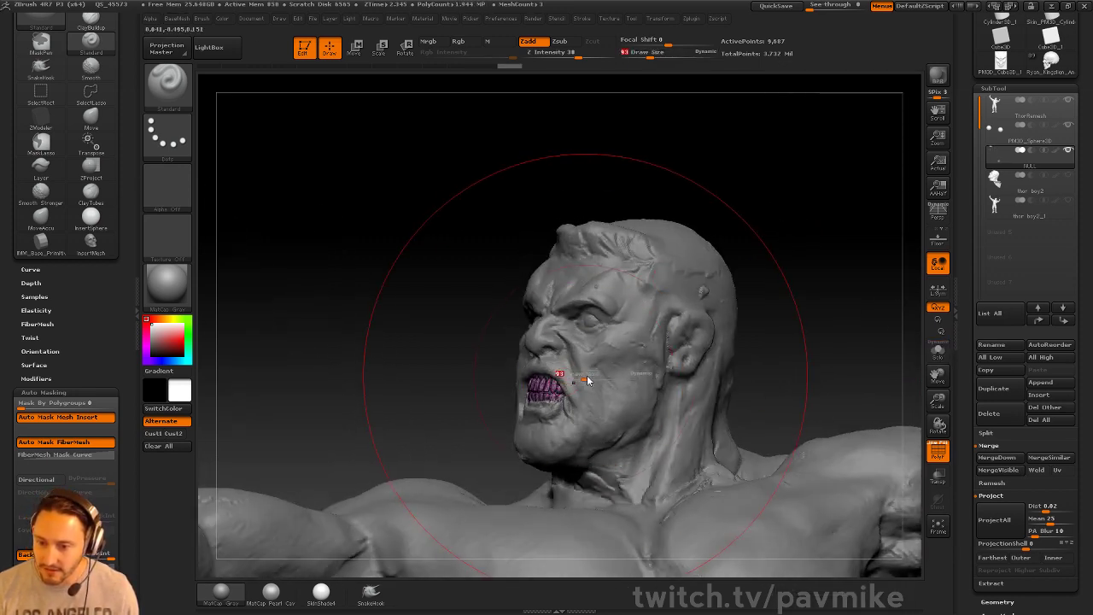
Nudge the teeth into place inside the mouth using the Move brush at draw size 39
key(b)
key(m)
key(v)
key(bracketleft)
key(bracketleft)
key(bracketleft)
drag(542, 383, 545, 379)
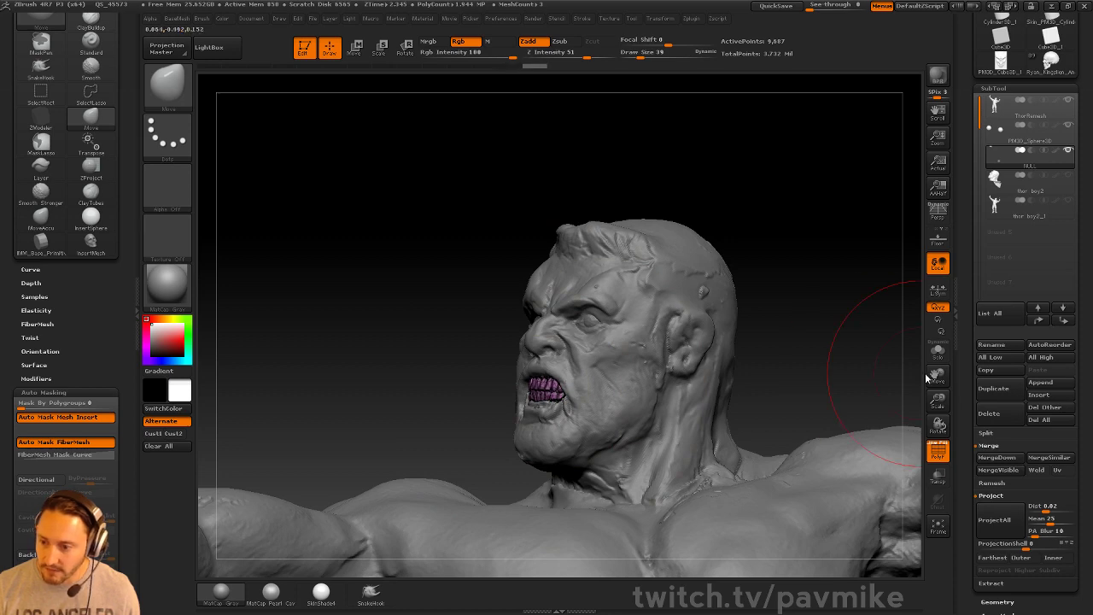
Examine the teeth in isolation and their fit in the mouth within the full figure from several angles
click(936, 353)
mouse_move(832, 324)
mouse_down()
mouse_move(858, 339)
mouse_move(810, 339)
mouse_up()
key(s)
mouse_move(810, 341)
mouse_down()
mouse_move(795, 345)
mouse_move(781, 291)
mouse_move(851, 263)
mouse_move(780, 243)
mouse_move(822, 205)
mouse_move(880, 299)
mouse_move(875, 265)
mouse_up()
click(936, 353)
drag(751, 201, 728, 383)
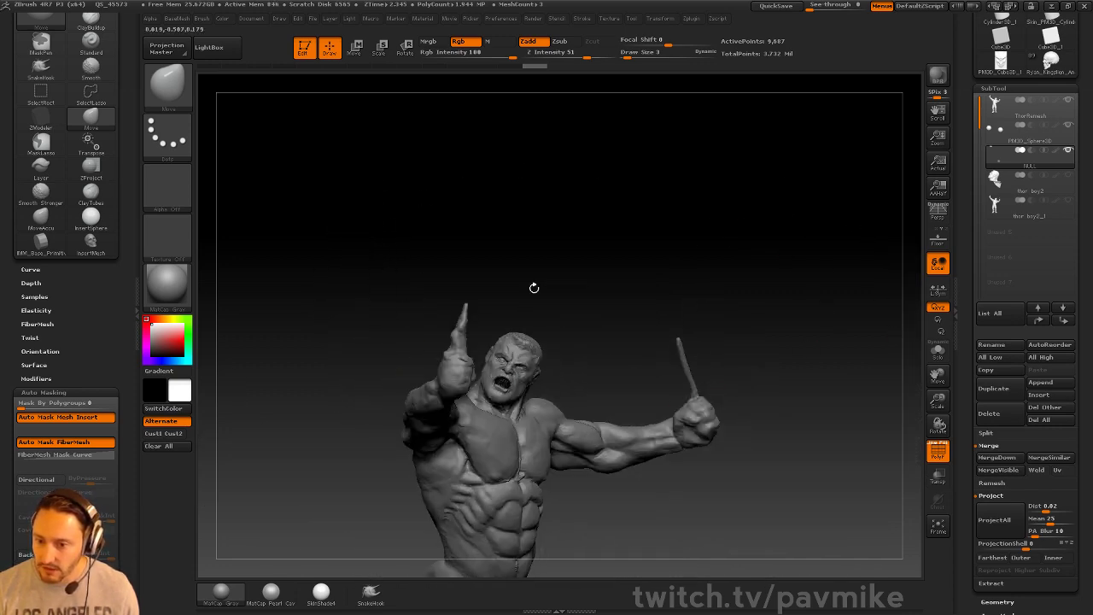
drag(464, 308, 370, 344)
alt+drag(772, 398, 797, 395)
drag(781, 275, 780, 273)
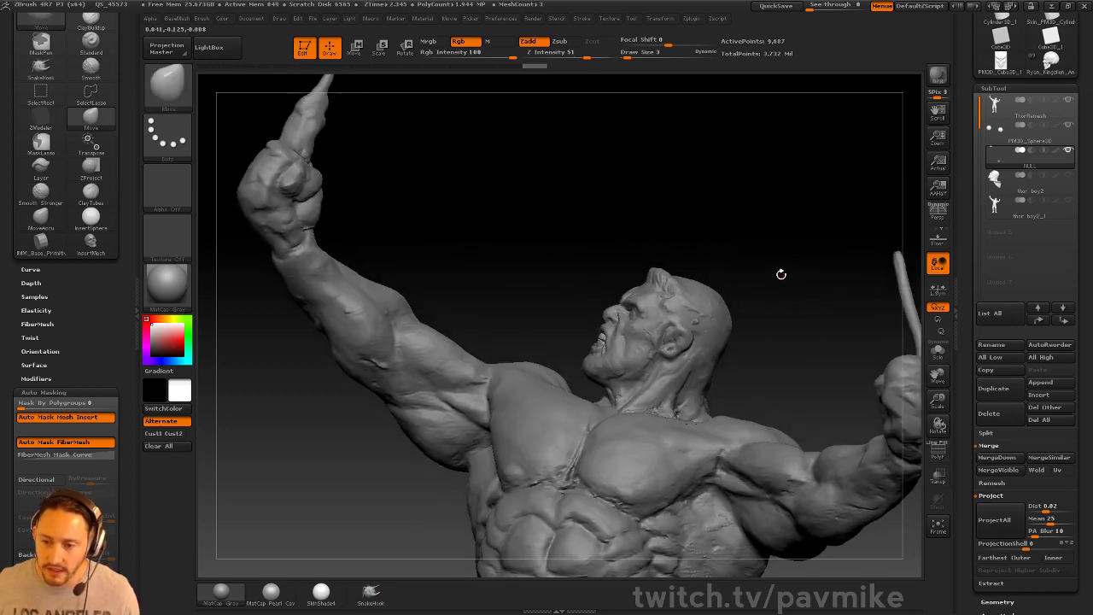